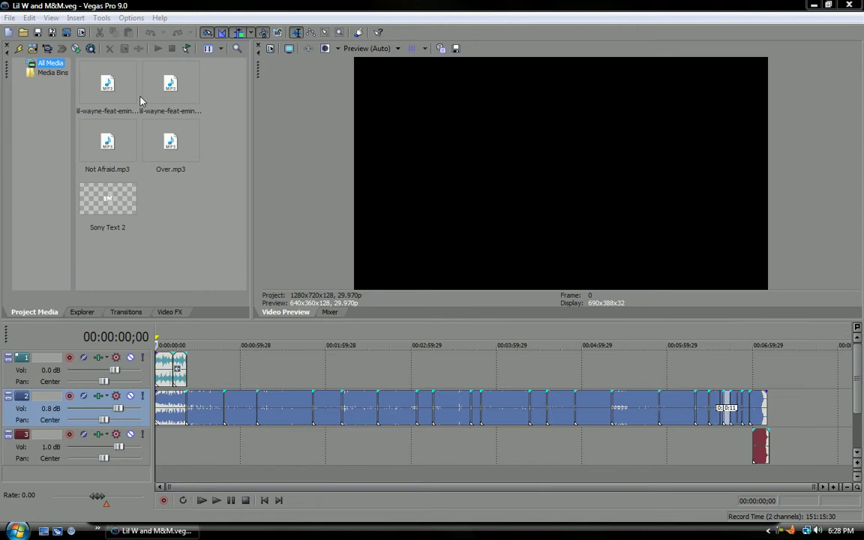
Import the BreakingNYC's Channel WMV video from the Desktop into Project Media.
click(33, 49)
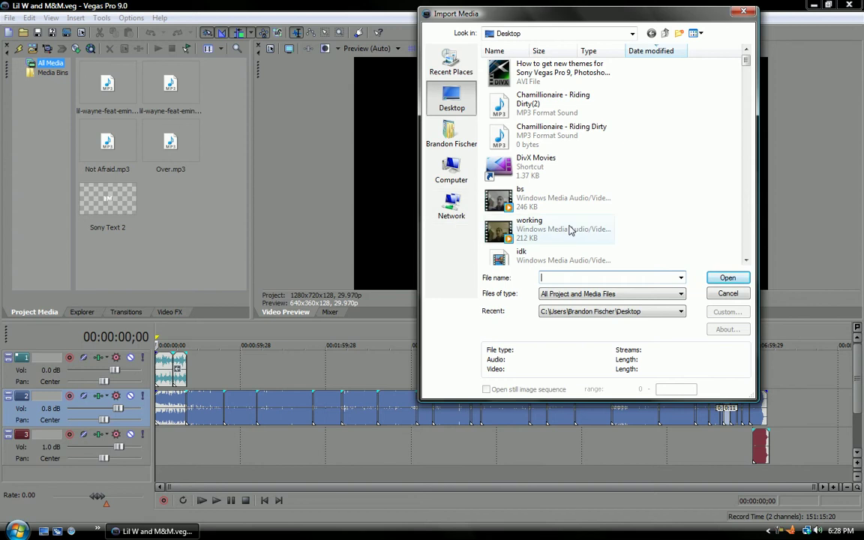
scroll(696, 182, down, 2)
scroll(697, 183, down, 3)
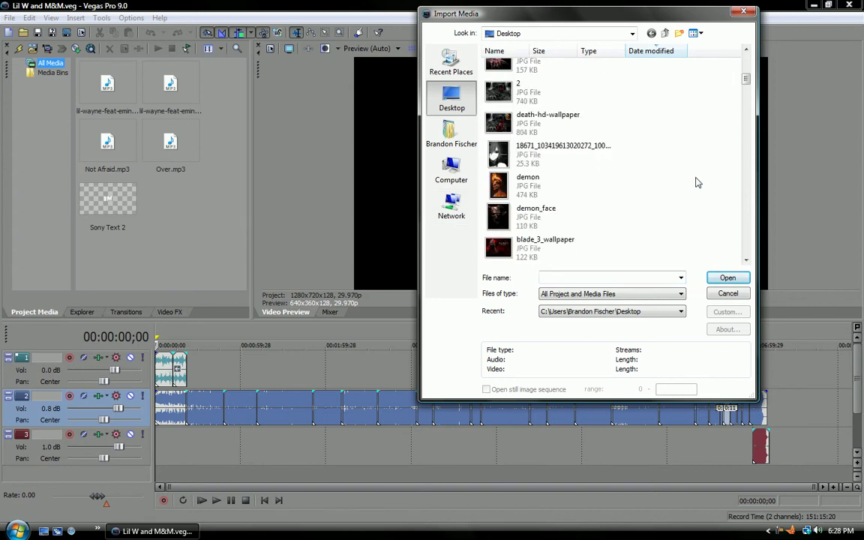
scroll(697, 182, down, 3)
scroll(696, 182, down, 3)
scroll(697, 182, down, 3)
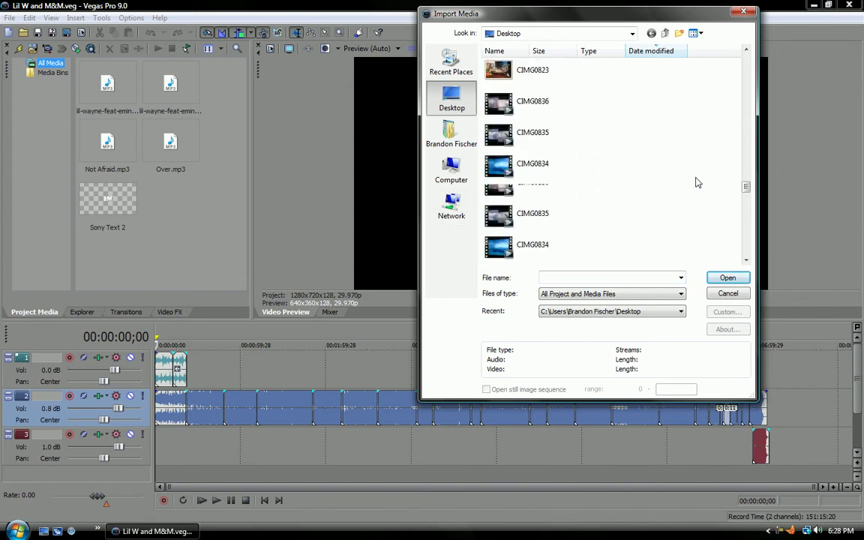
scroll(697, 183, down, 3)
scroll(697, 183, up, 3)
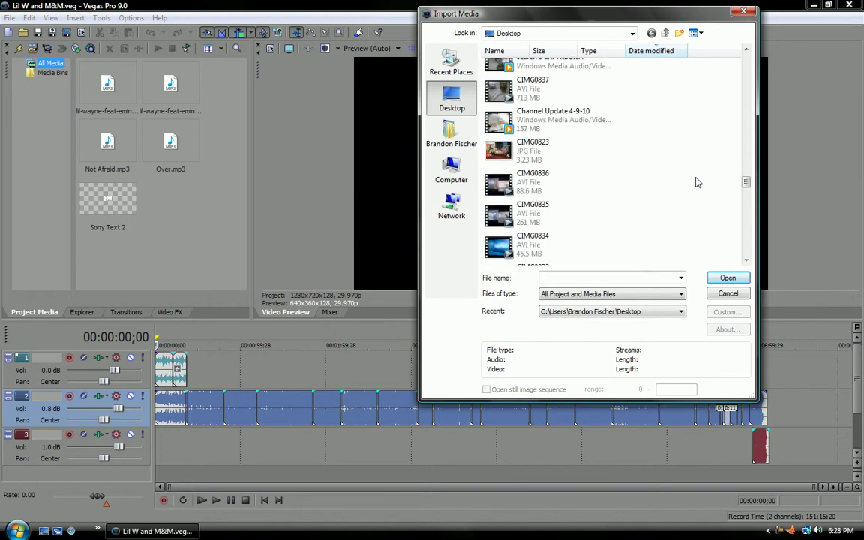
scroll(697, 182, up, 2)
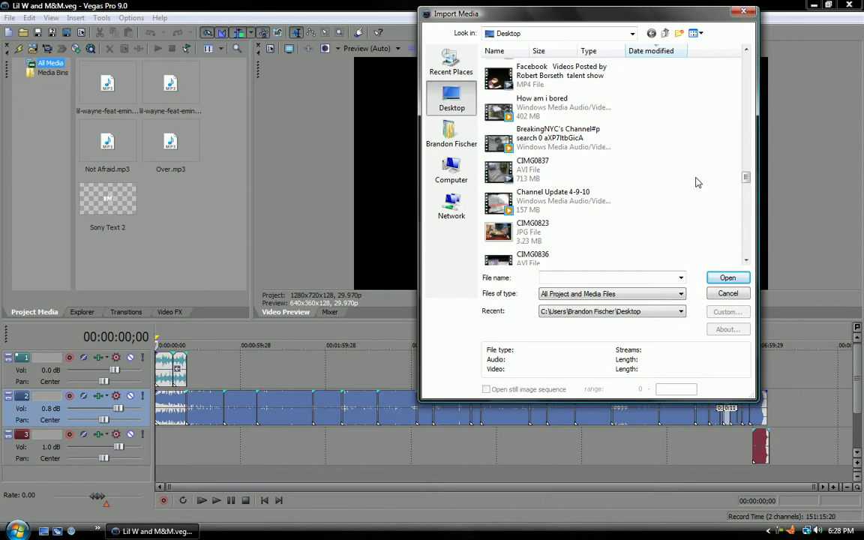
scroll(696, 183, down, 3)
scroll(696, 183, up, 3)
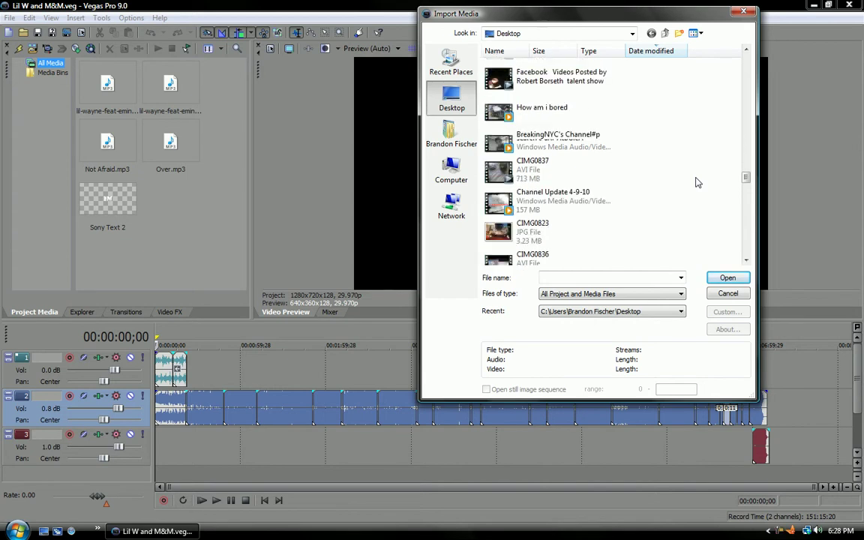
click(523, 149)
click(727, 278)
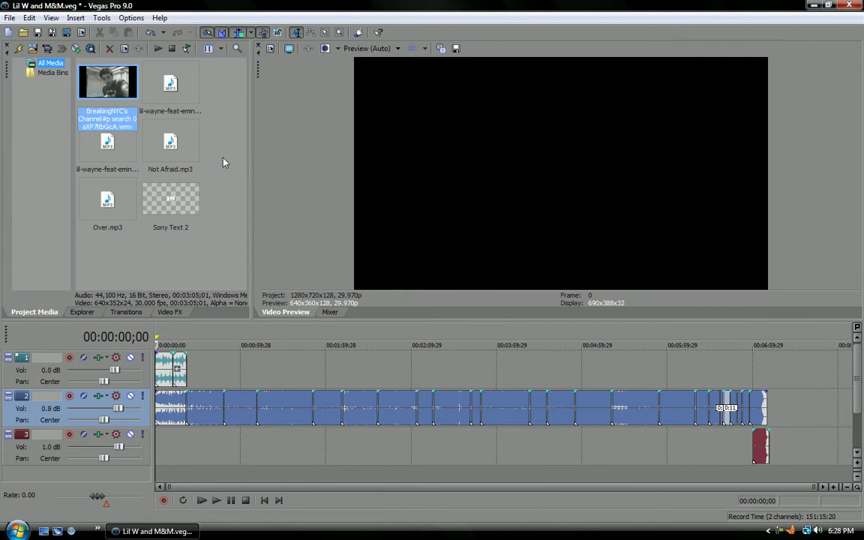
Save the old project, start a new one, and browse Import Media to the Desktop.
click(8, 32)
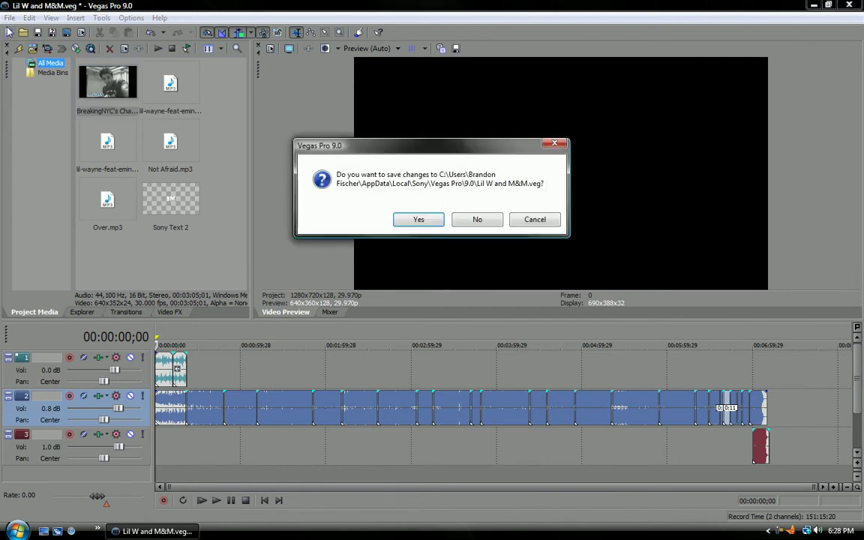
click(422, 221)
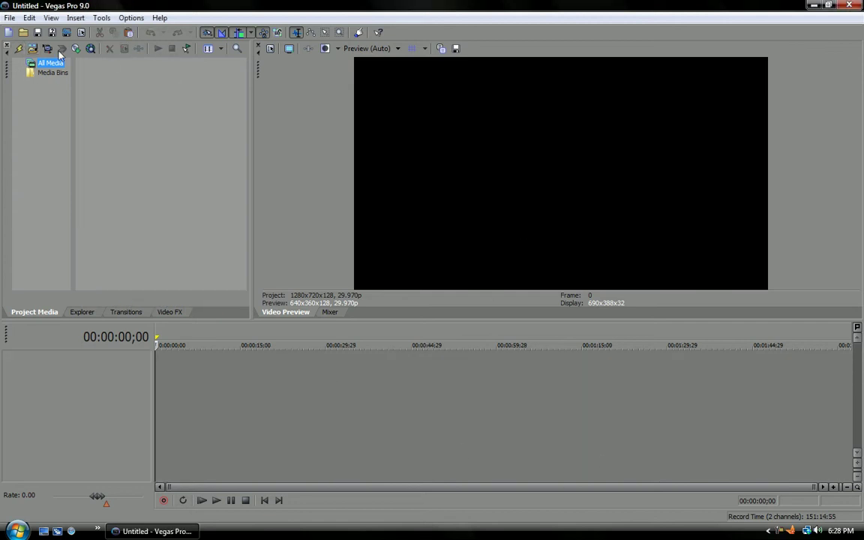
click(31, 47)
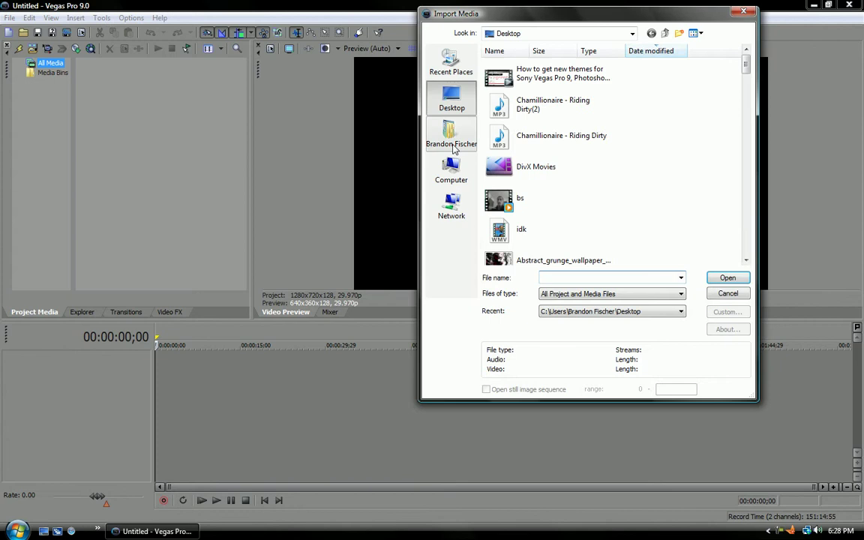
click(460, 74)
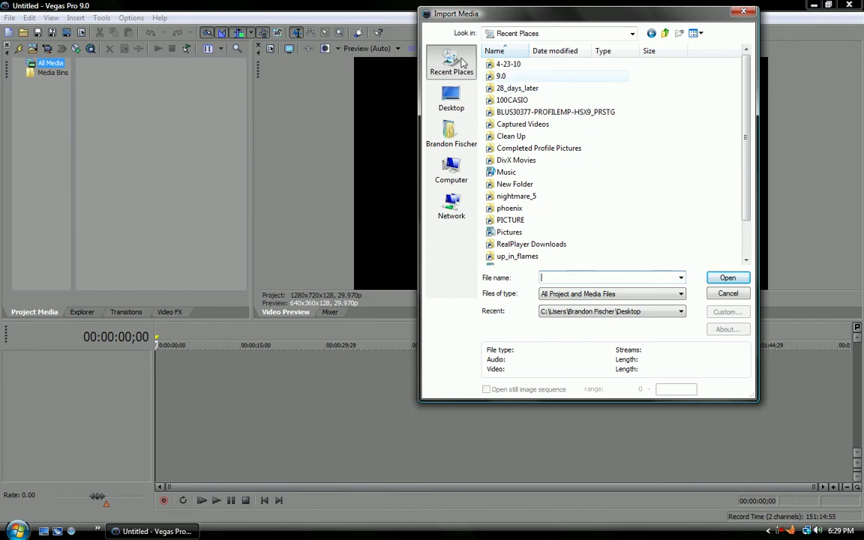
click(451, 99)
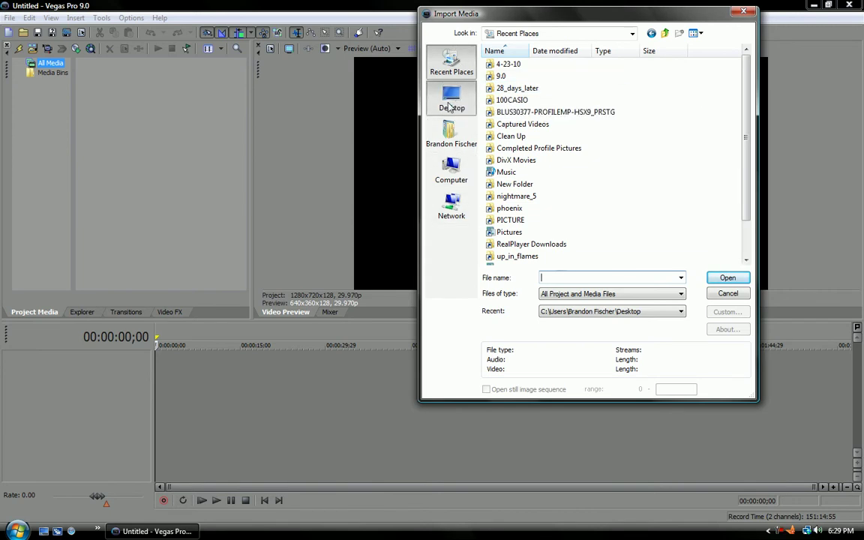
Import the BreakingNYC's Channel WMV video into the new project.
scroll(682, 189, down, 5)
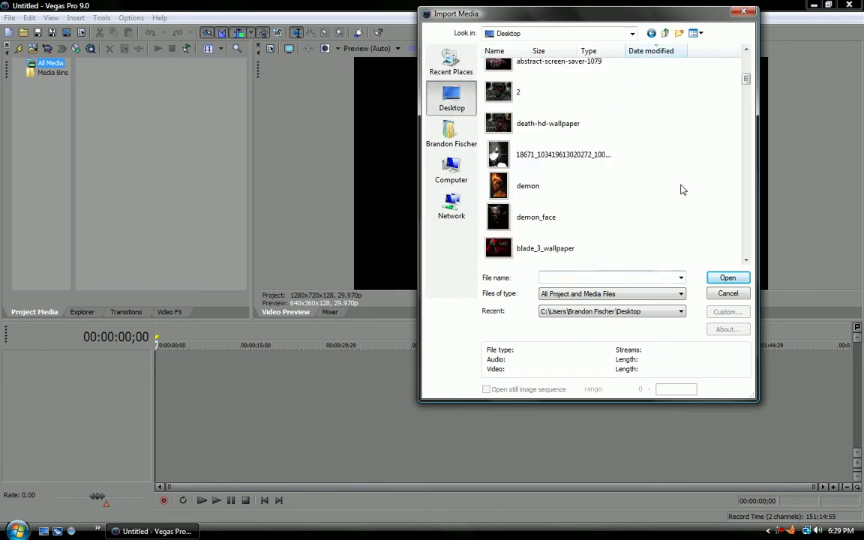
scroll(680, 190, down, 5)
scroll(680, 191, down, 5)
scroll(679, 197, down, 5)
scroll(679, 199, down, 5)
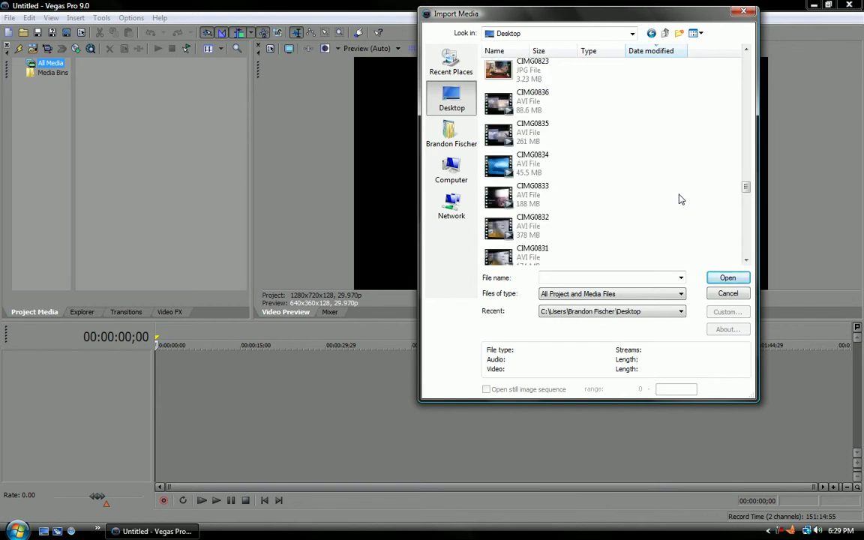
scroll(679, 196, up, 5)
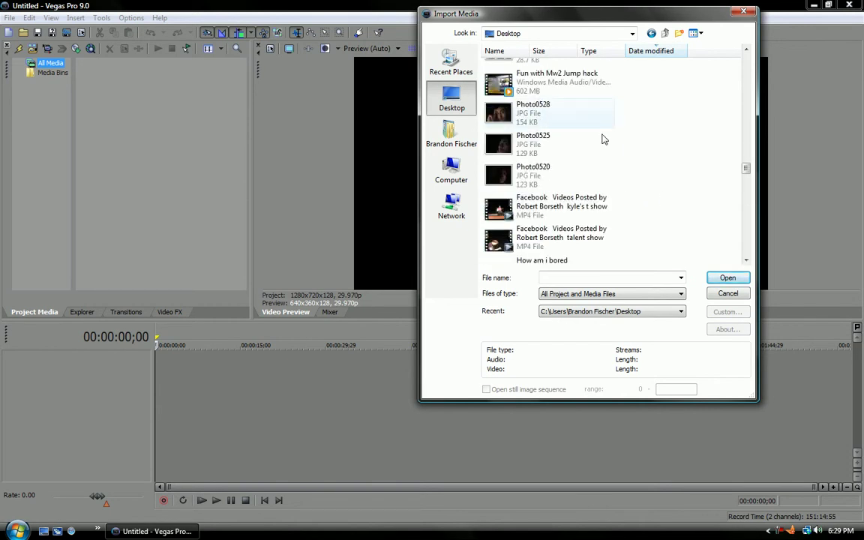
scroll(542, 160, down, 1)
scroll(540, 158, down, 2)
scroll(525, 146, down, 3)
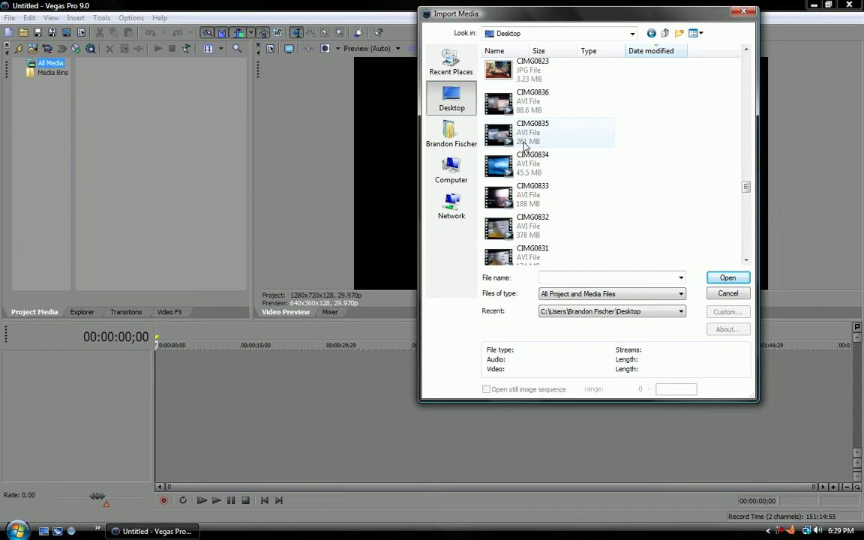
scroll(520, 143, up, 2)
click(529, 64)
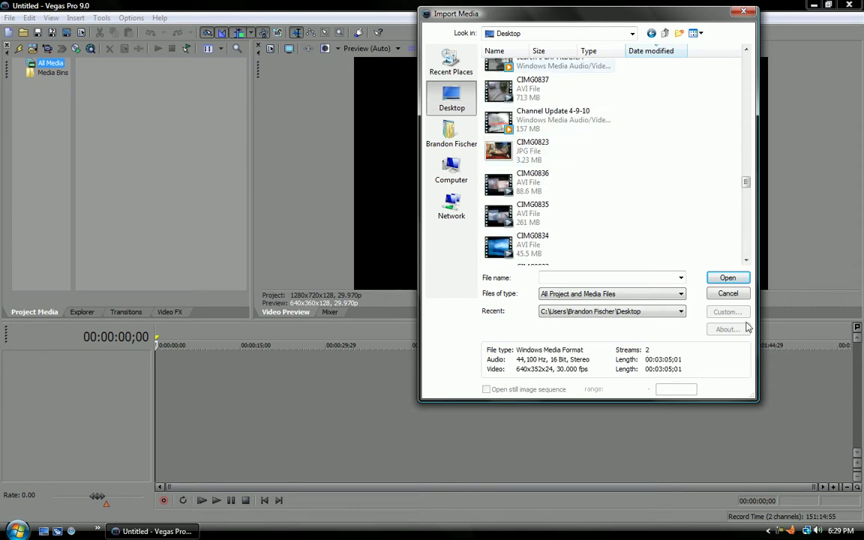
click(727, 278)
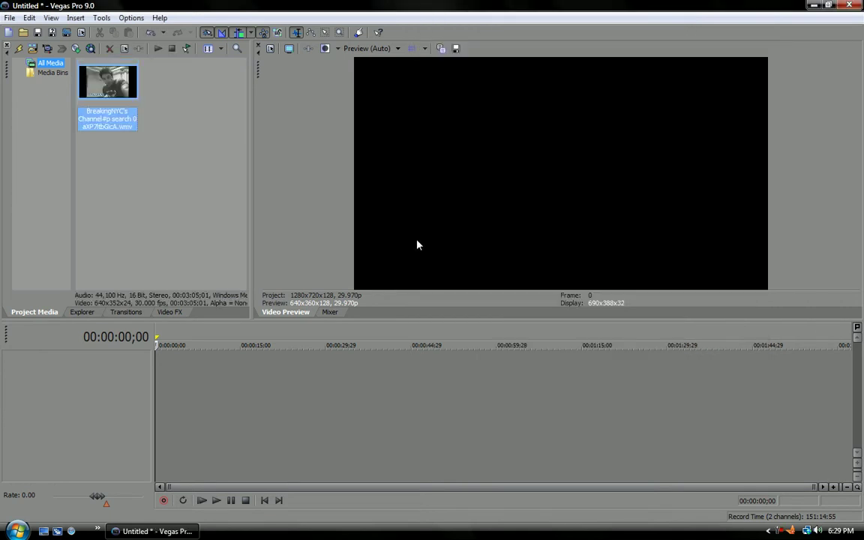
Place the BreakingNYC clip on the timeline as a video track and an audio track.
drag(106, 72, 169, 384)
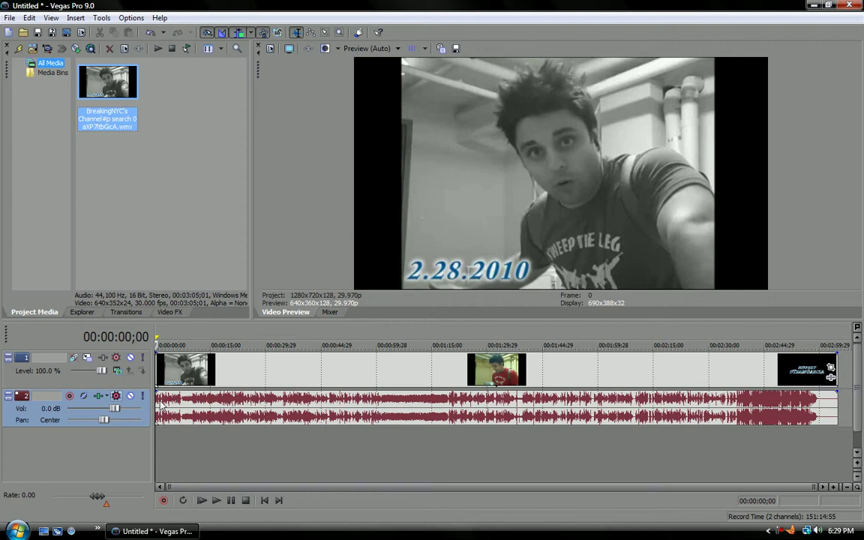
Add Pitch Shift to audio track 2's Track FX chain.
click(99, 398)
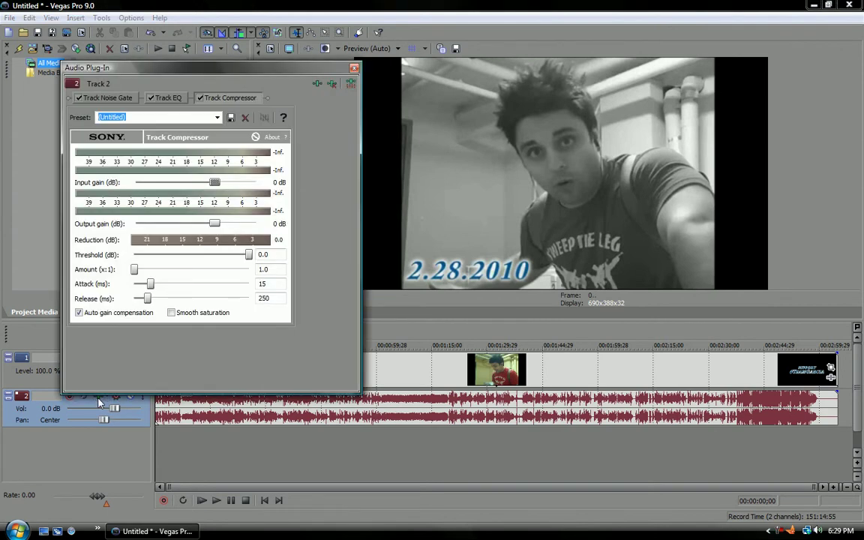
click(318, 85)
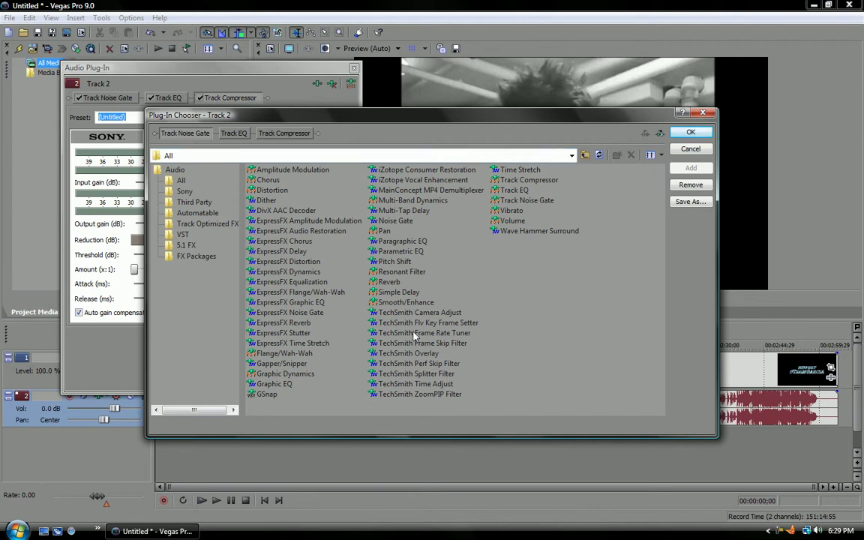
click(396, 262)
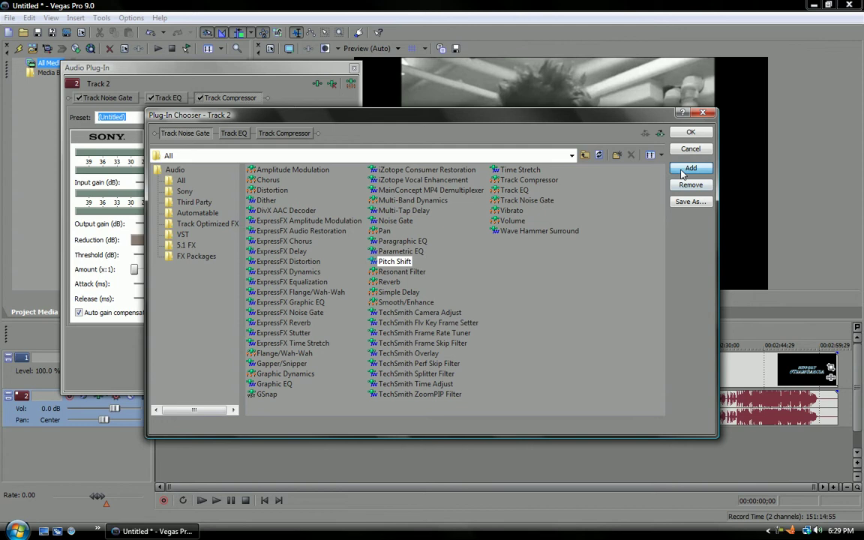
click(687, 170)
click(696, 133)
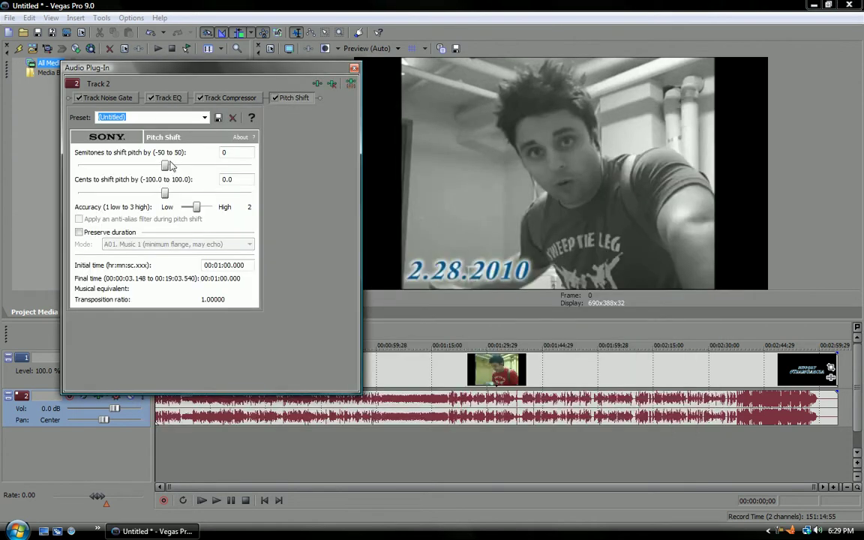
Lower the pitch by 8 semitones and preview the result.
drag(166, 166, 151, 166)
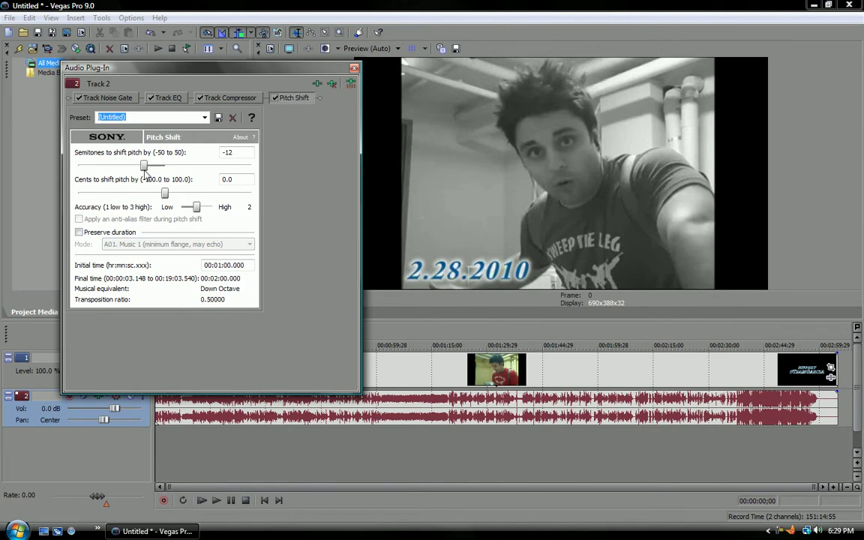
click(217, 501)
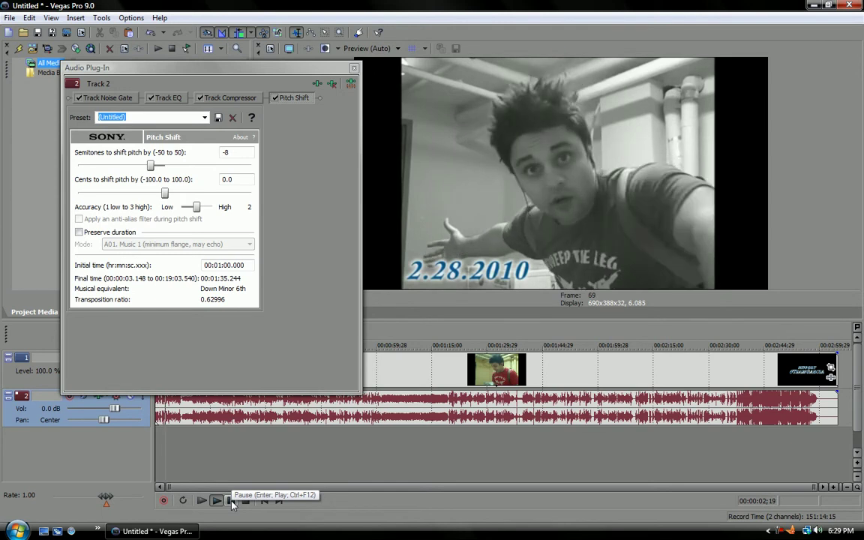
click(232, 502)
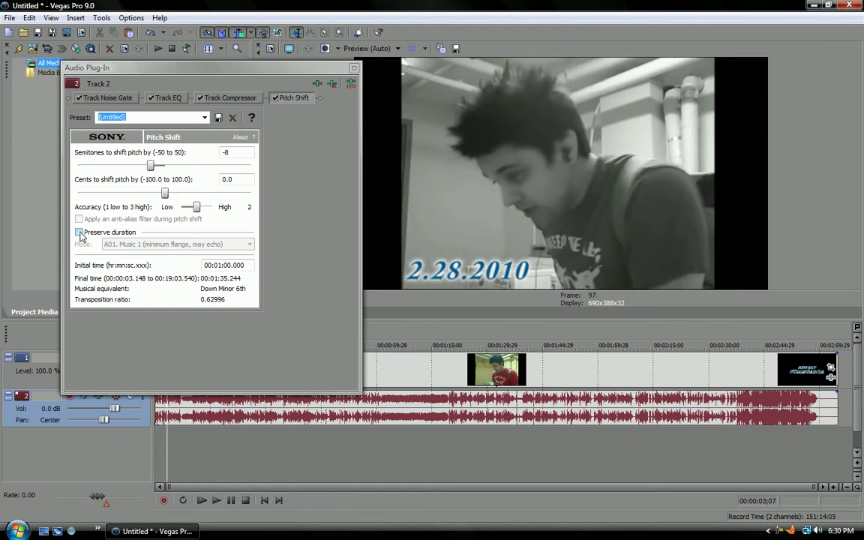
Turn on preserve duration and set the Pitch Shift mode to A07. Speech 1.
click(79, 232)
click(203, 245)
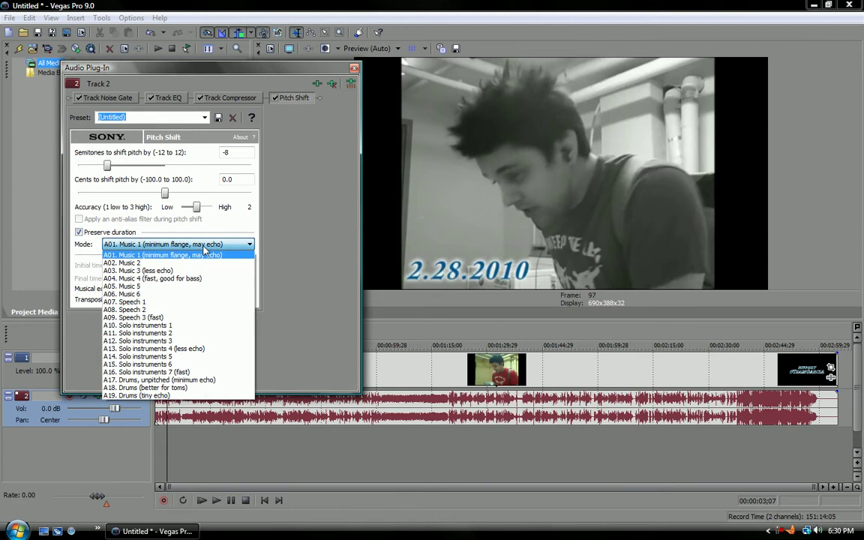
click(149, 272)
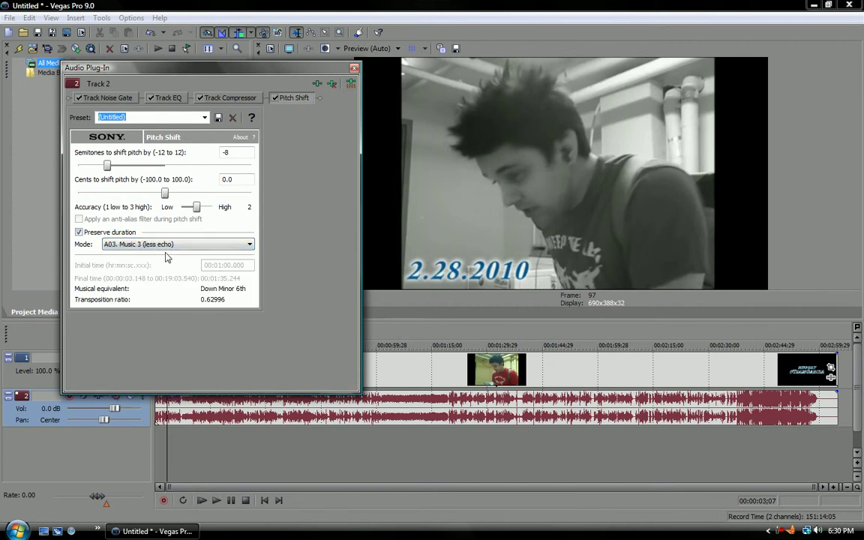
click(174, 246)
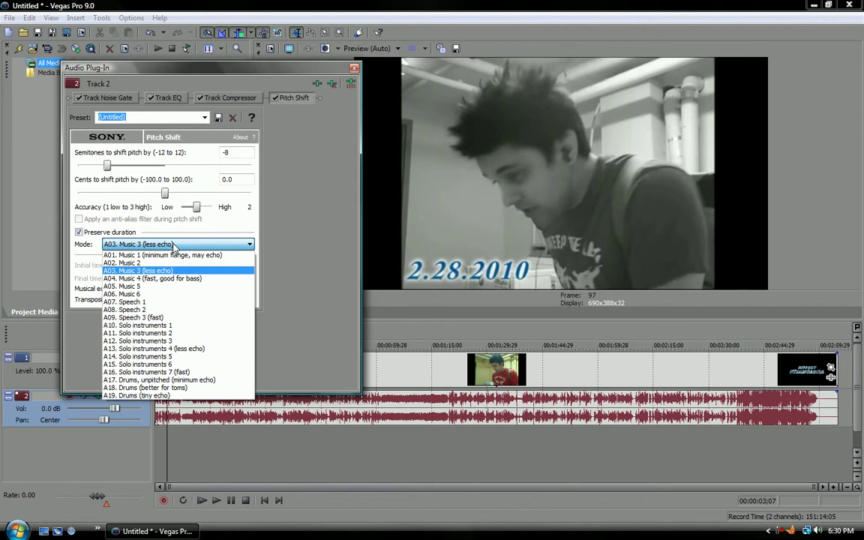
click(174, 246)
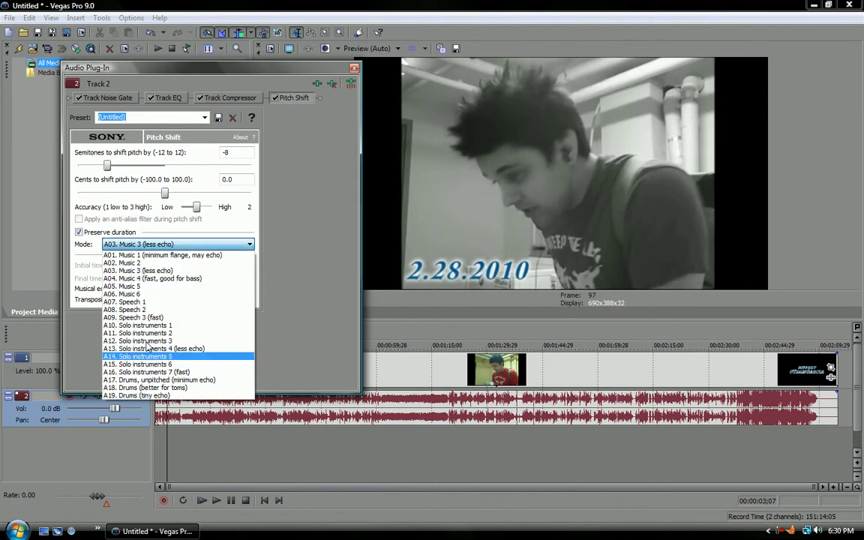
click(149, 301)
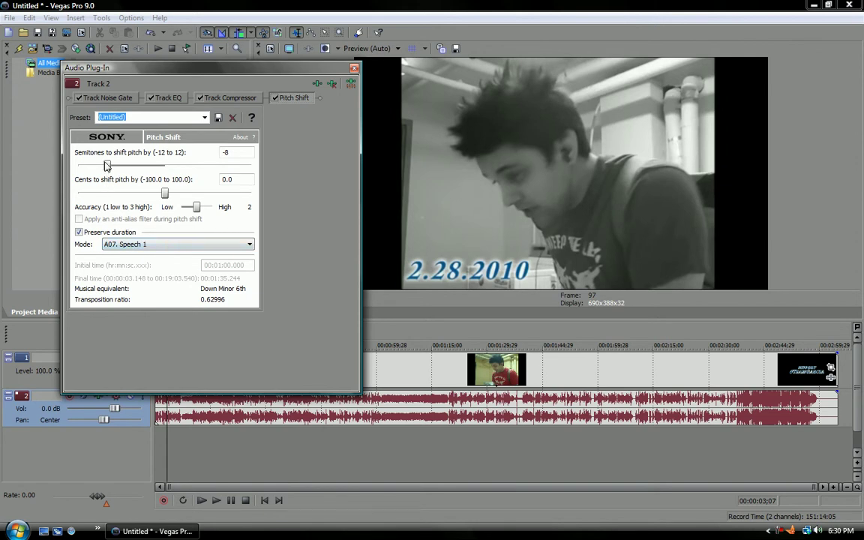
Set Pitch Shift to -4 semitones (Down Major 3rd) and preview it several times.
drag(108, 165, 142, 165)
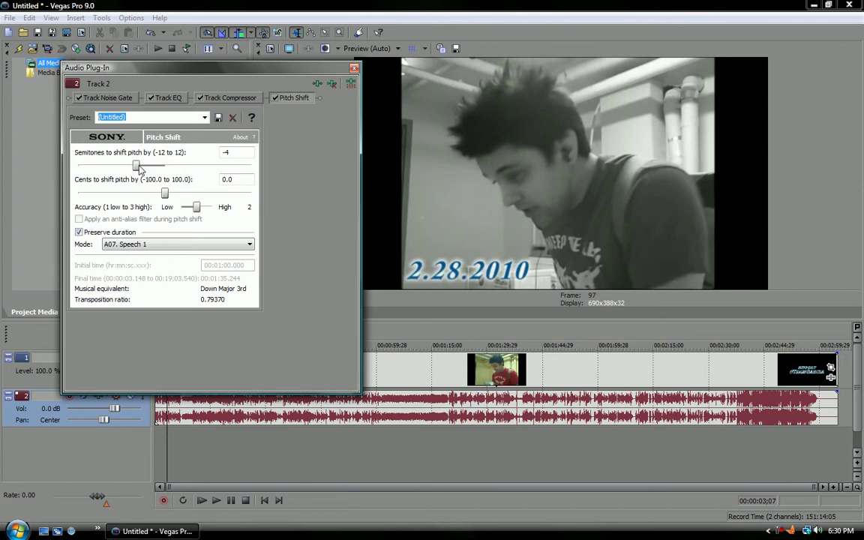
click(216, 500)
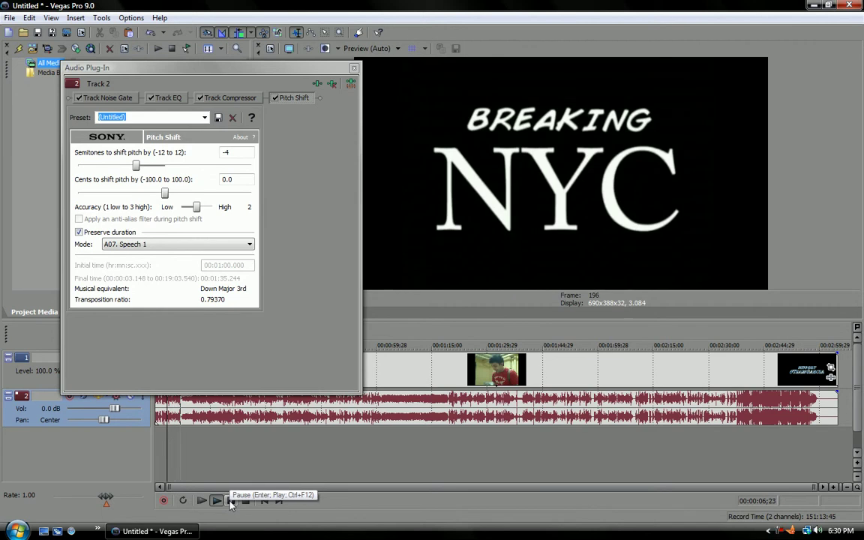
click(231, 501)
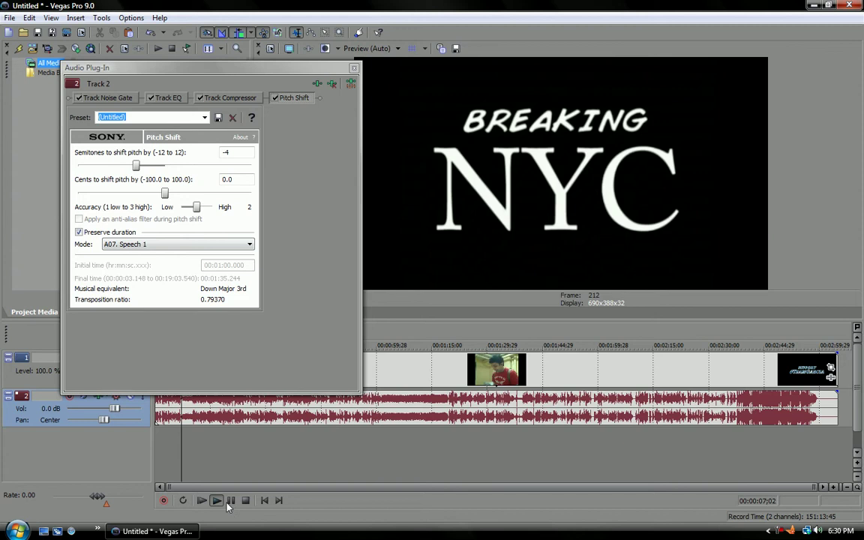
click(227, 507)
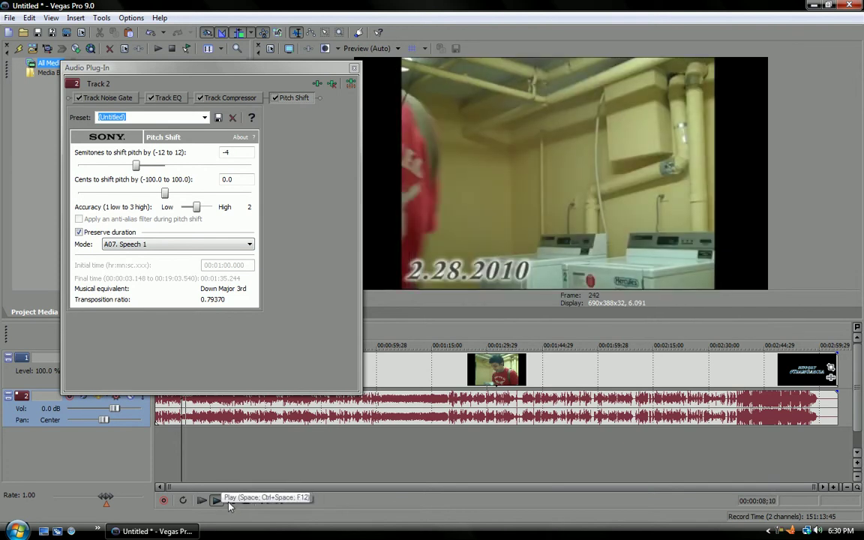
click(230, 500)
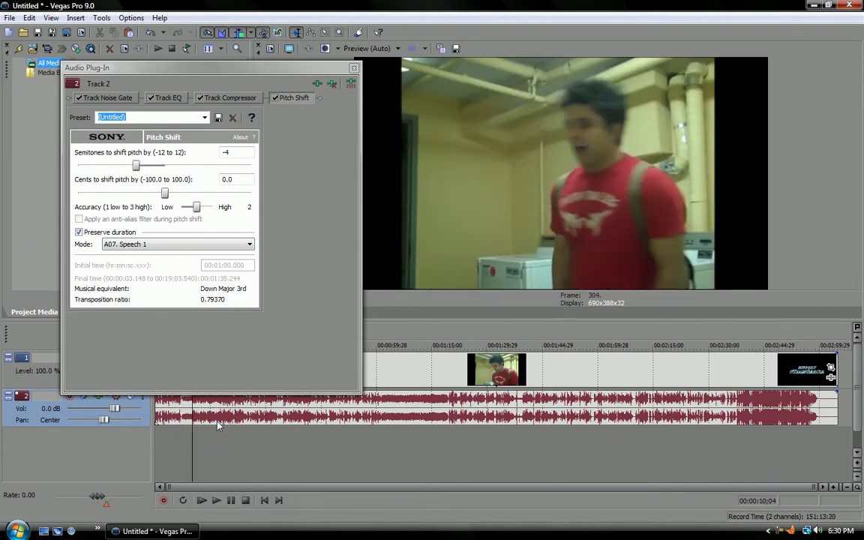
click(169, 406)
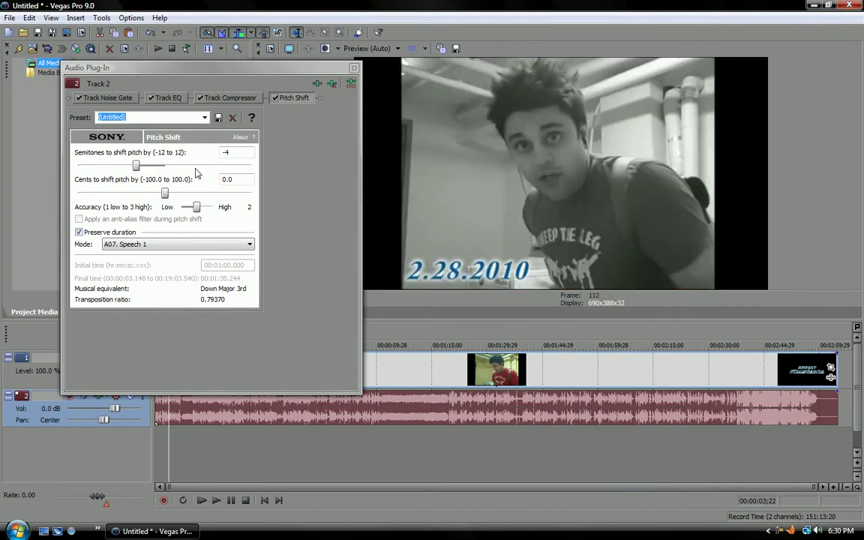
click(265, 500)
click(217, 502)
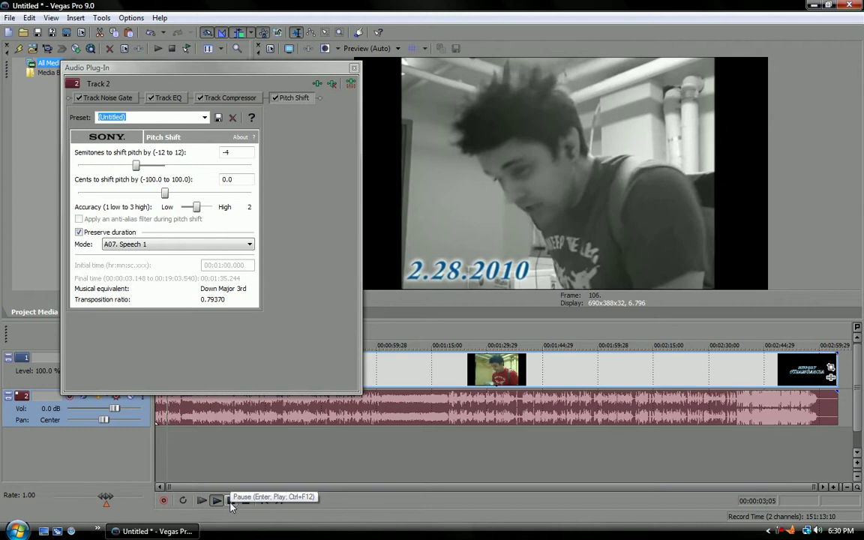
key(space)
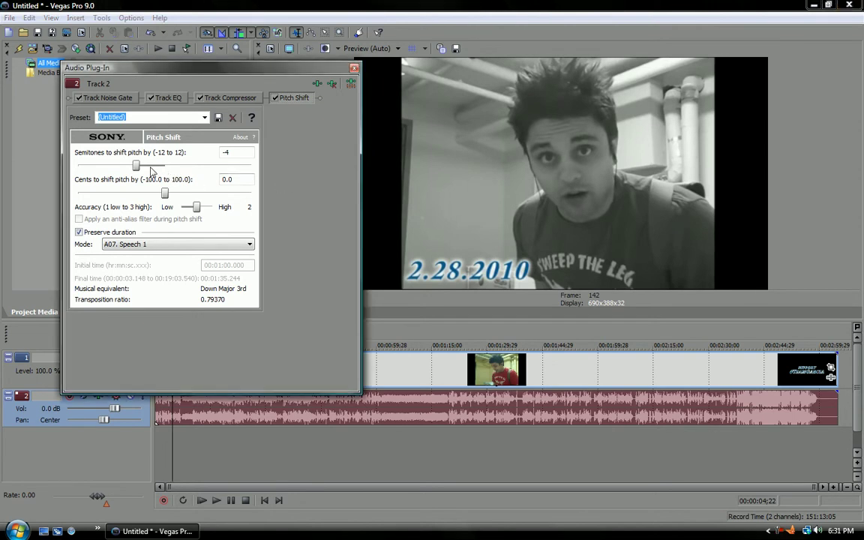
Raise the pitch to +4 semitones and preview it.
drag(139, 169, 197, 163)
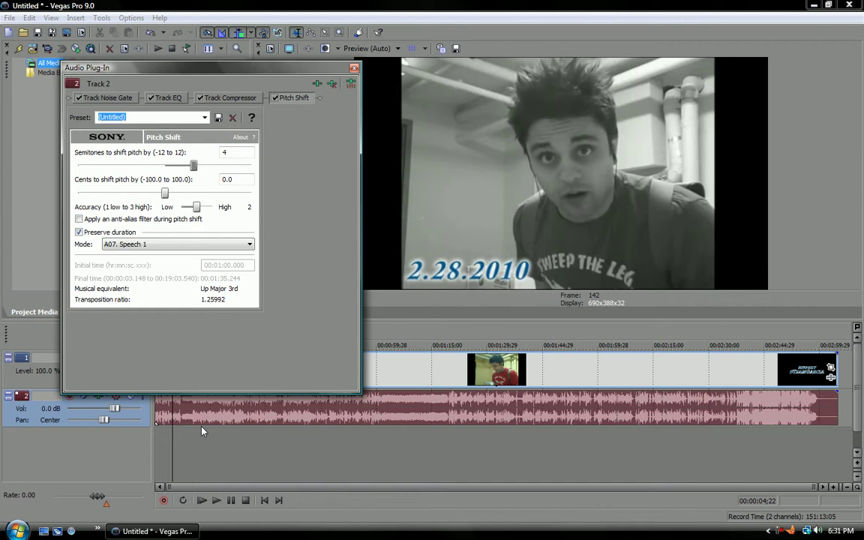
click(217, 501)
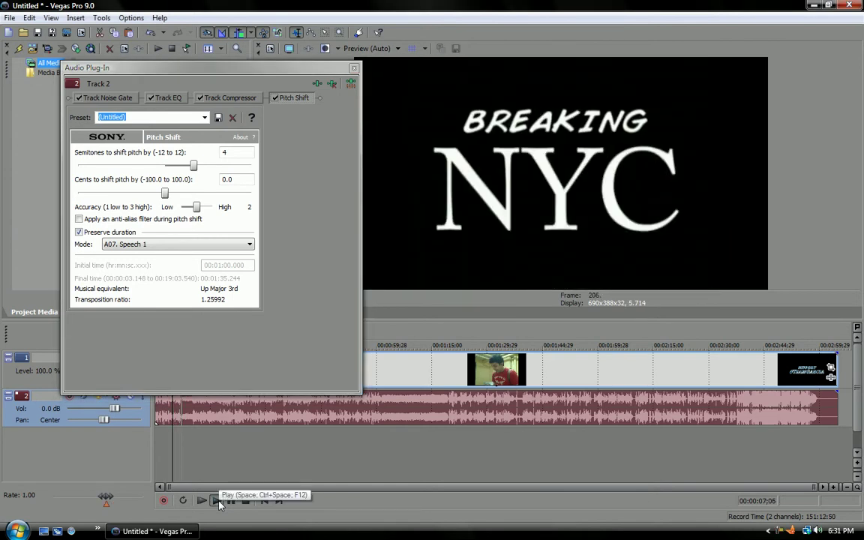
click(245, 501)
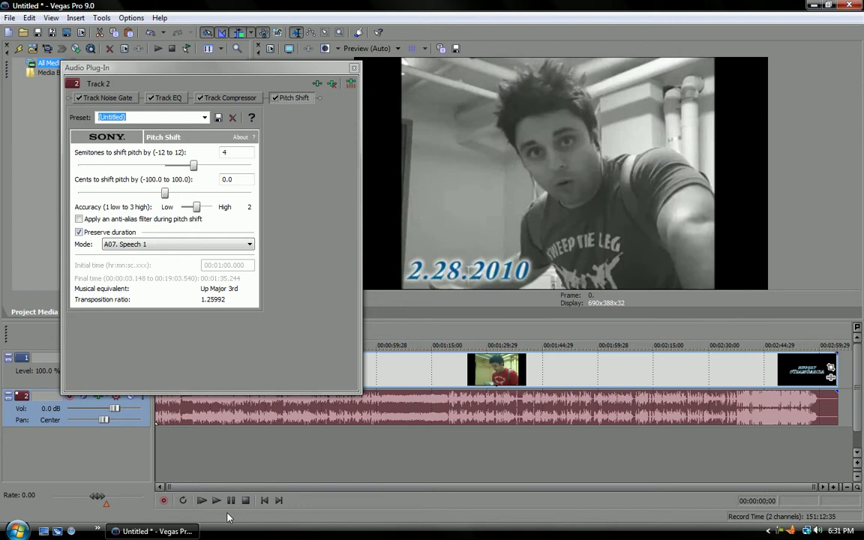
click(216, 501)
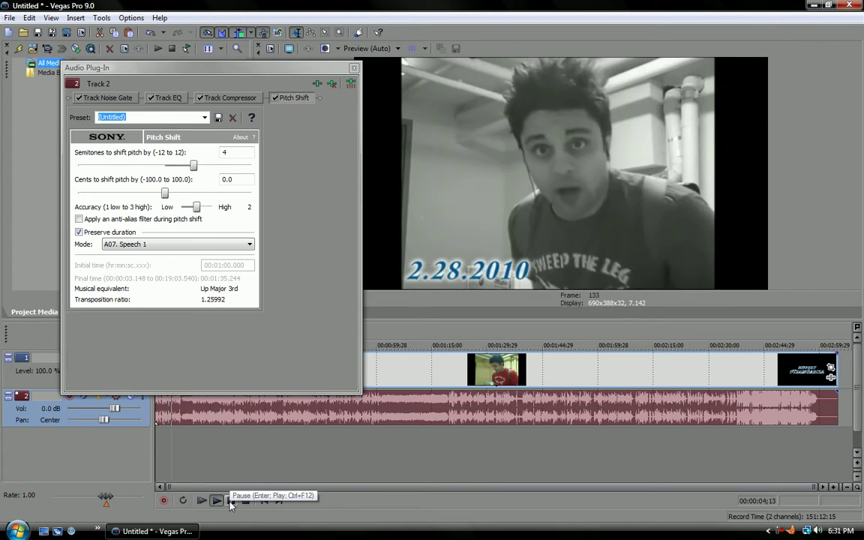
click(231, 501)
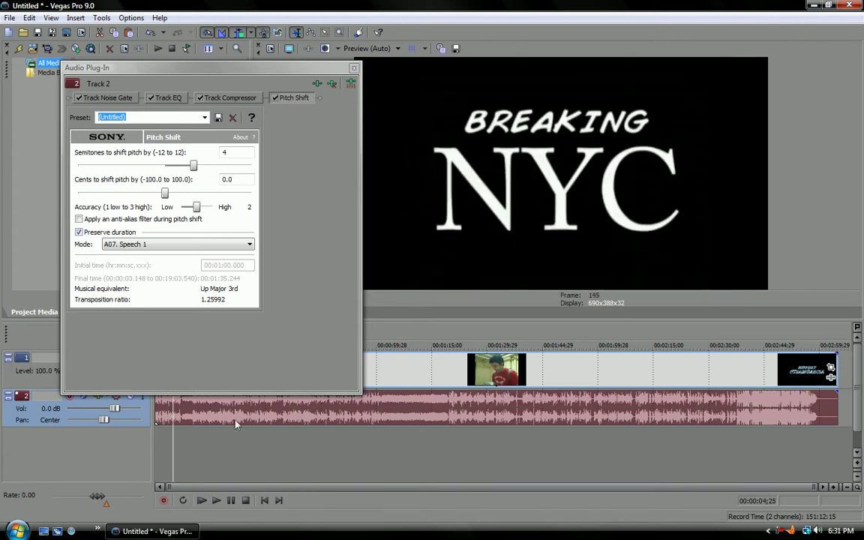
Raise the pitch further to +7 semitones (Up 5th) and preview it.
drag(193, 166, 219, 166)
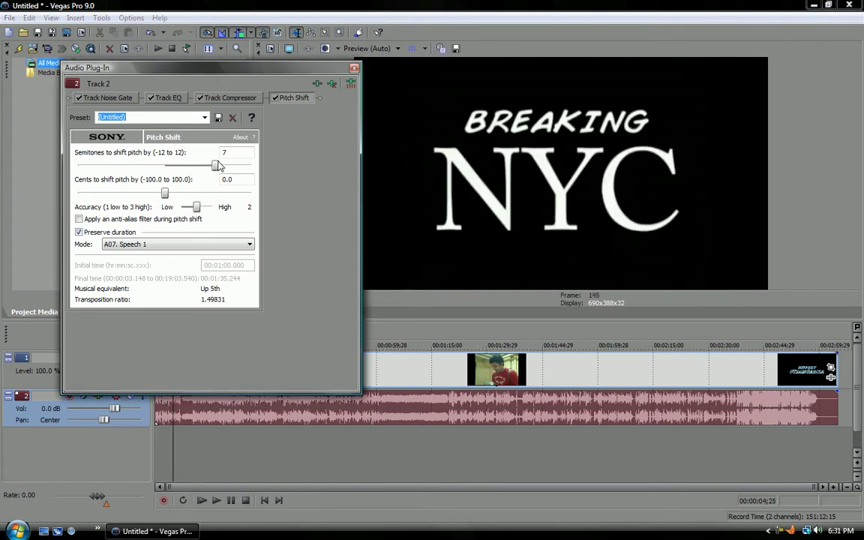
click(230, 501)
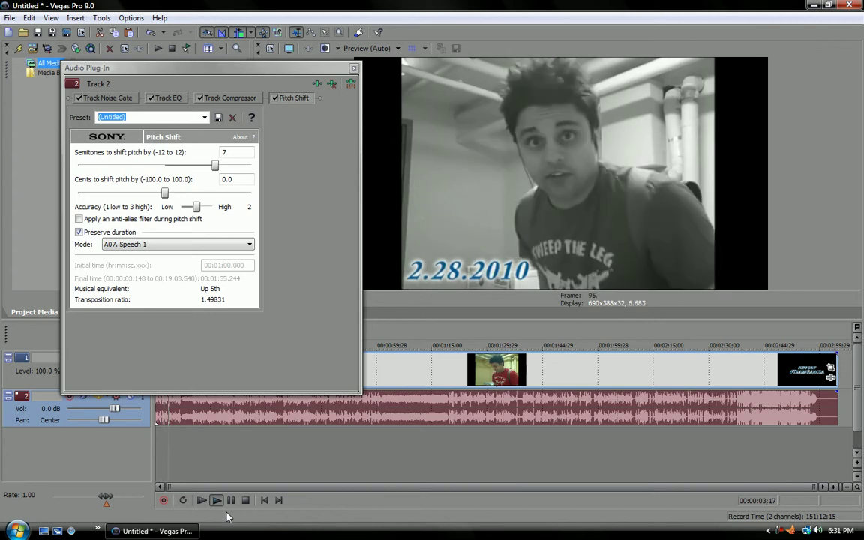
click(246, 500)
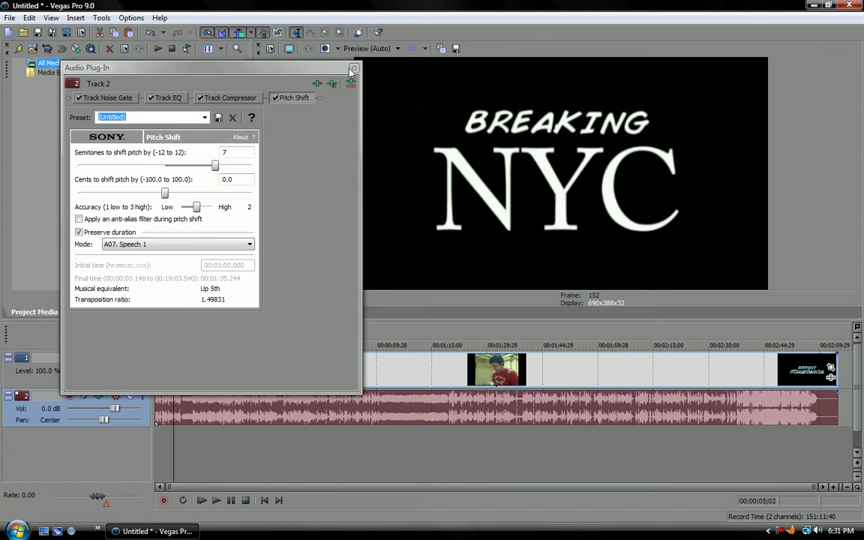
Shrink the Pitch Shift window, reopen Track FX, and dismiss the plug-in list unchanged.
drag(361, 393, 266, 315)
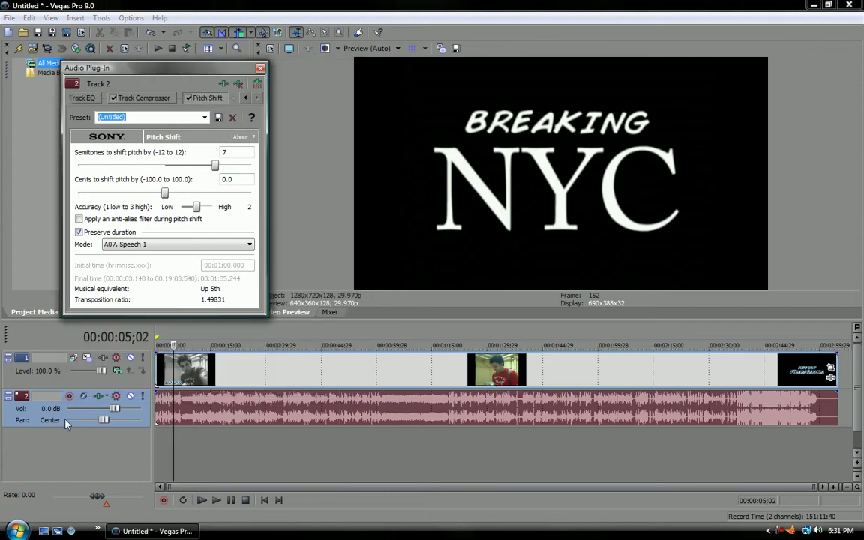
click(260, 67)
click(100, 396)
click(201, 76)
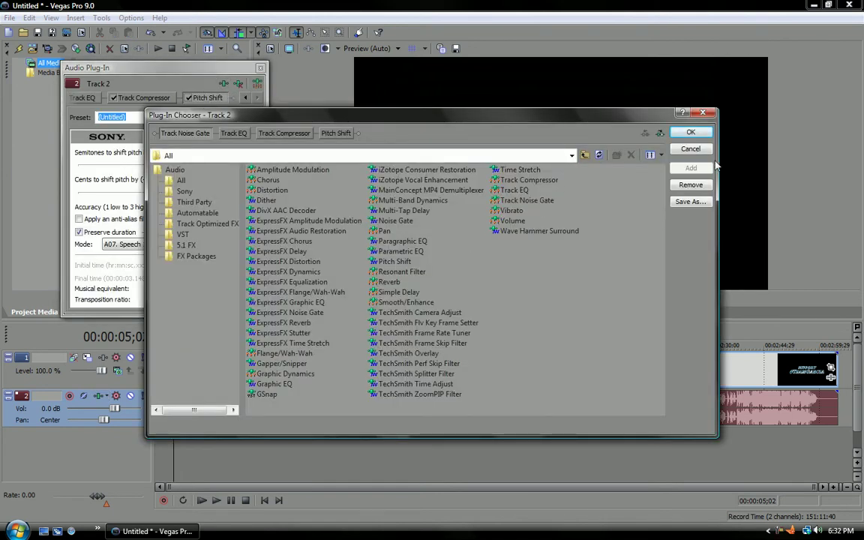
click(691, 133)
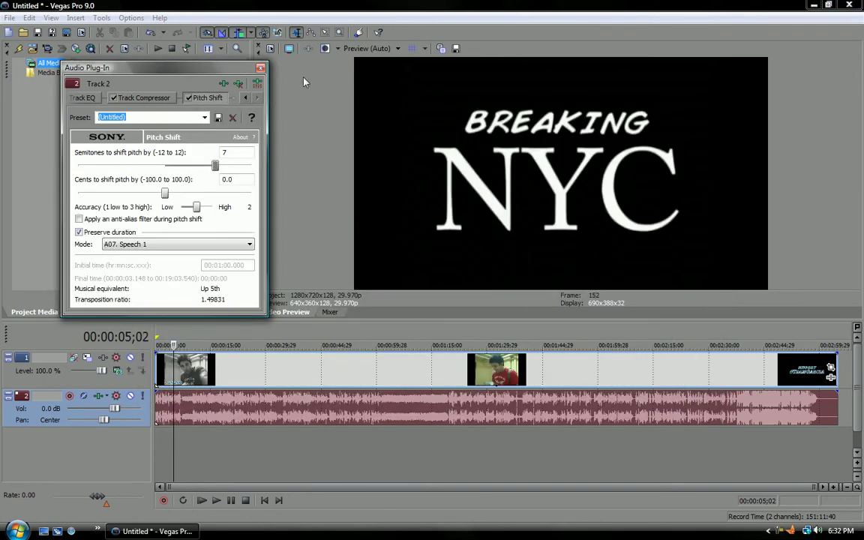
Try several semitone values, then reset Pitch Shift to 0 at highest accuracy.
mouse_move(214, 165)
mouse_down()
mouse_move(173, 166)
mouse_move(208, 166)
mouse_up()
drag(208, 166, 165, 166)
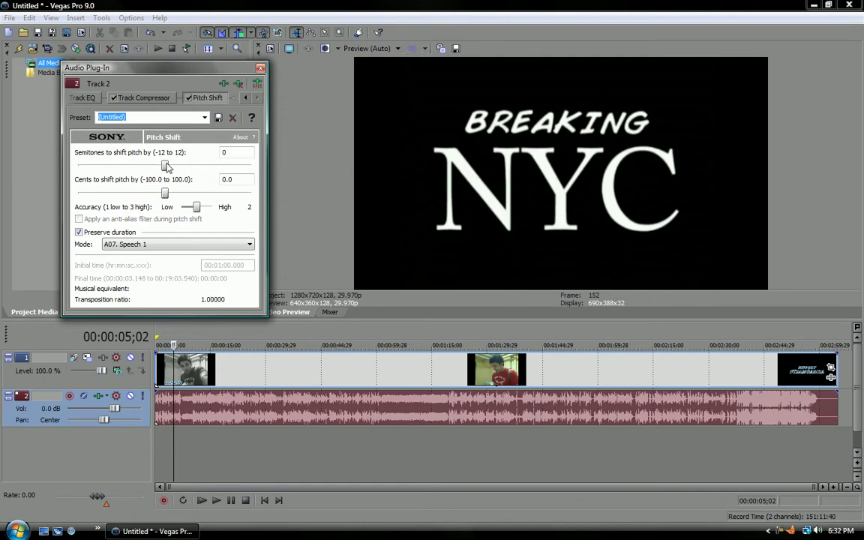
drag(165, 166, 222, 166)
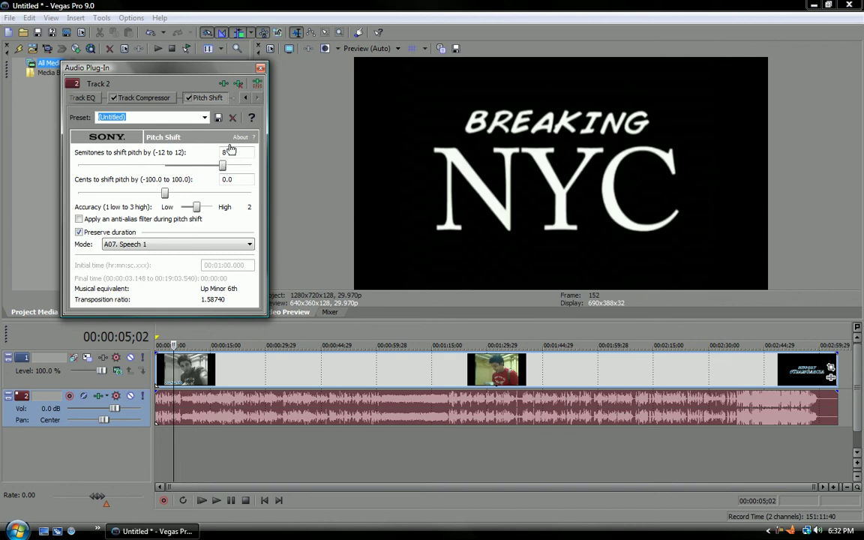
drag(222, 165, 208, 166)
double_click(207, 166)
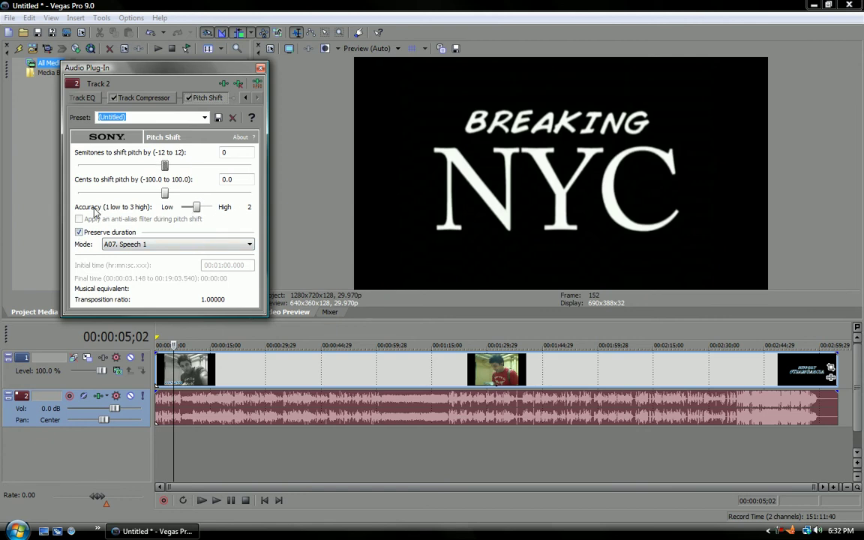
click(210, 208)
Close the effect window and delete both events from the timeline.
click(261, 68)
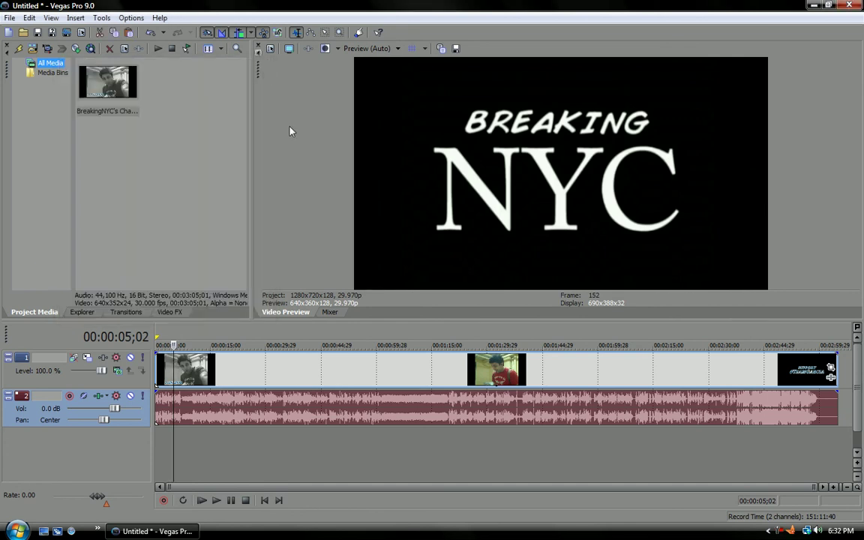
double_click(405, 349)
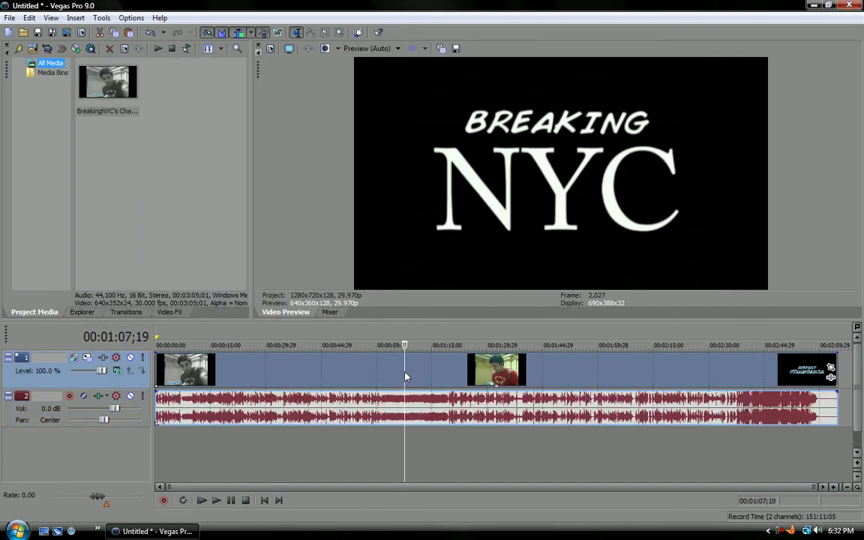
click(276, 359)
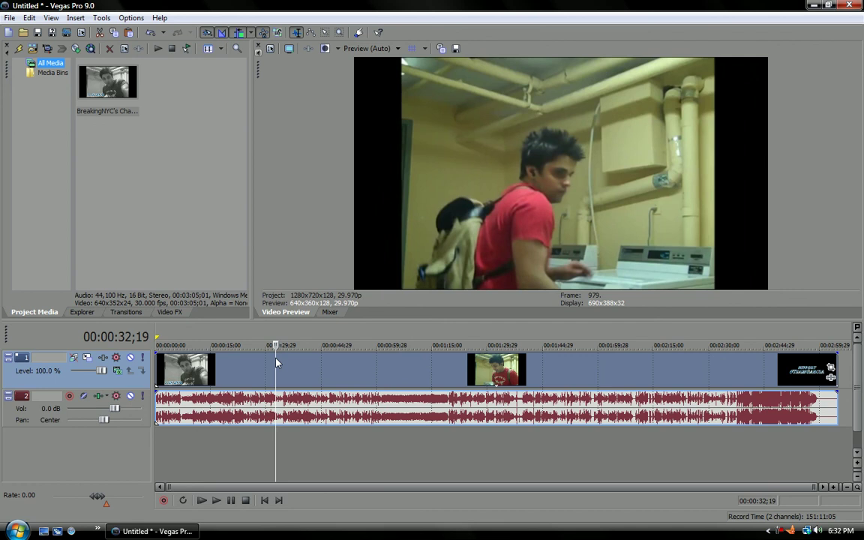
key(Delete)
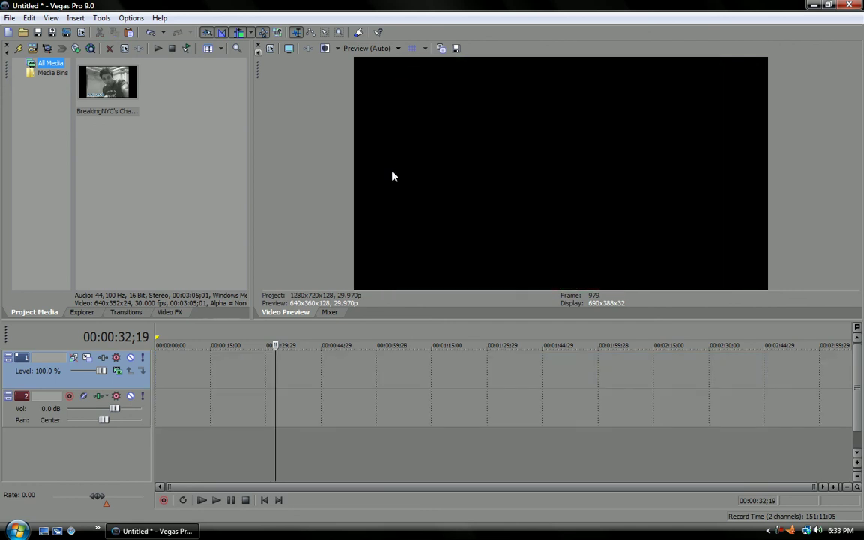